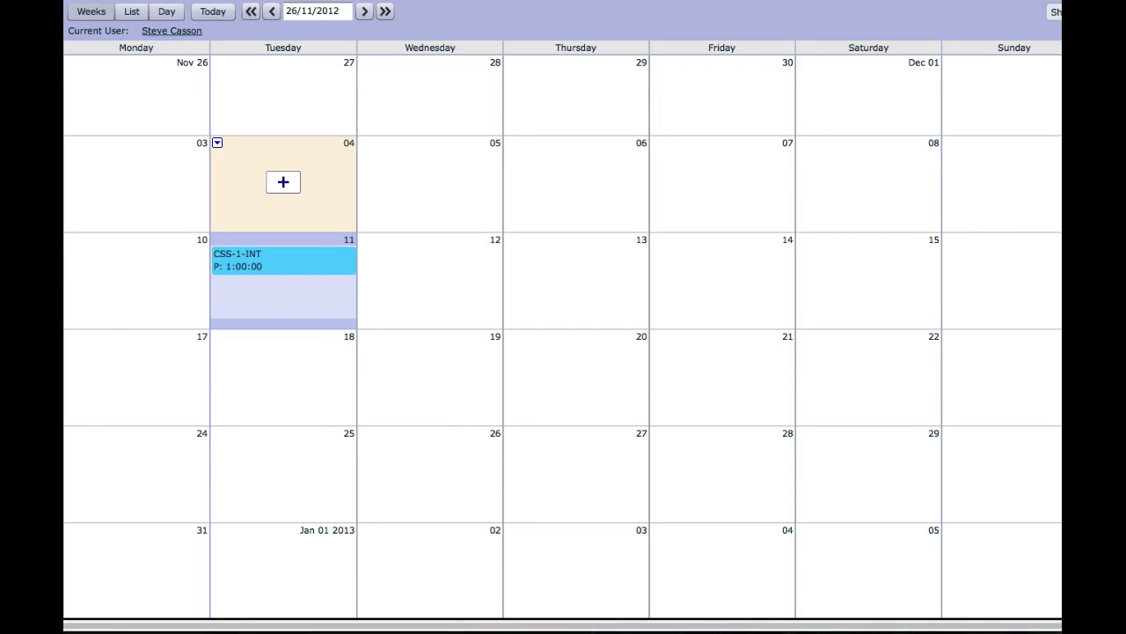
- Open the athlete's zone settings and review the heart rate, power and pace/speed zones
left_click(211, 269)
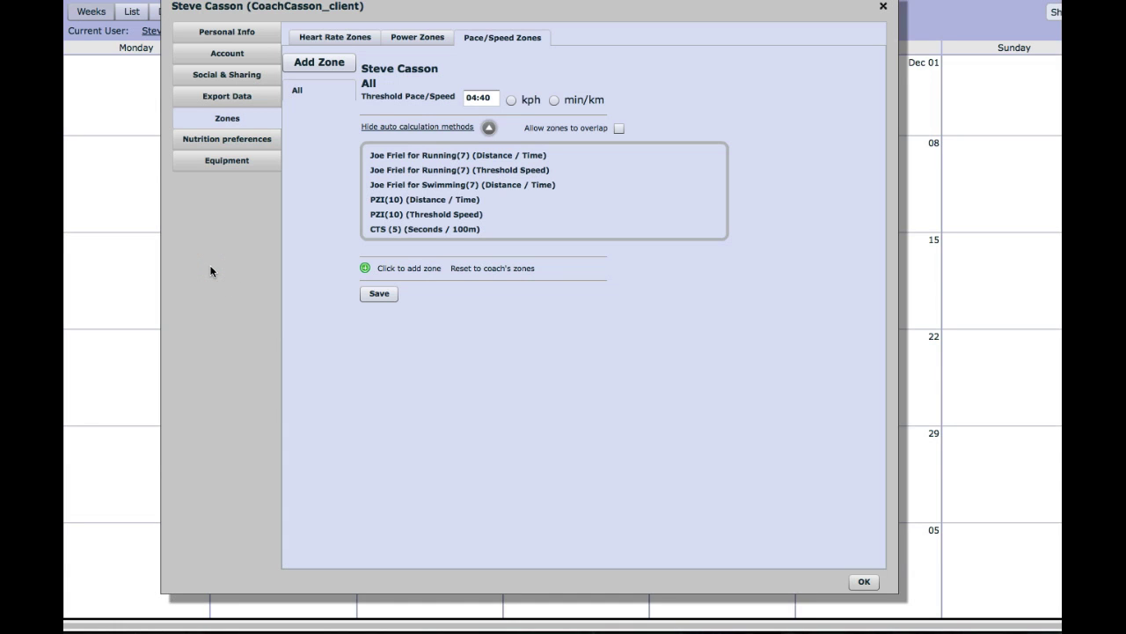
left_click(229, 119)
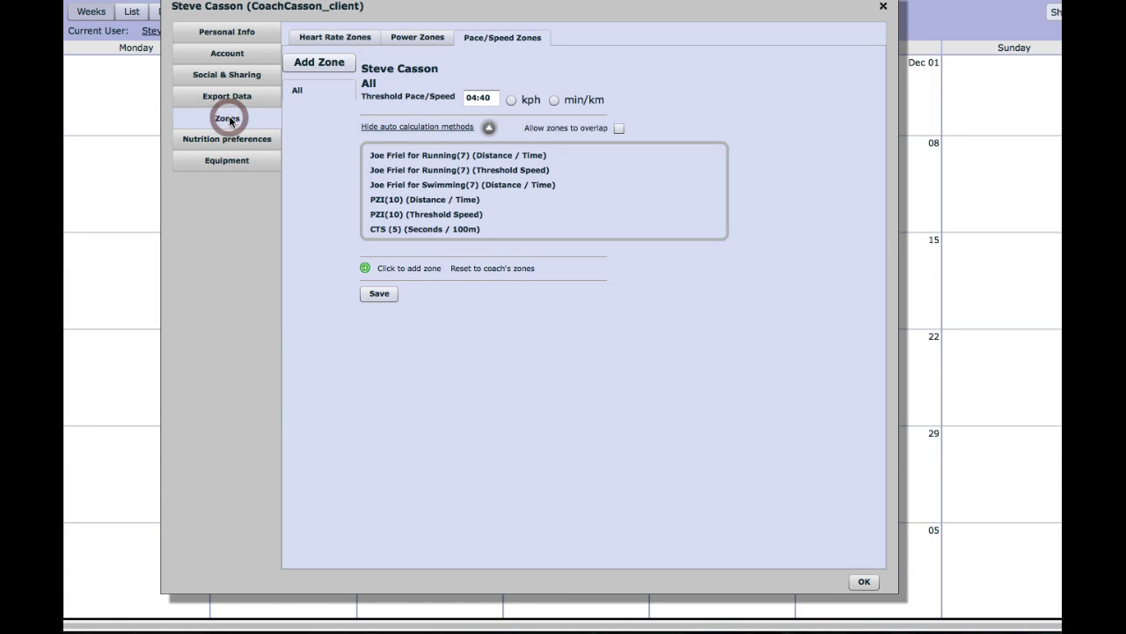
left_click(338, 39)
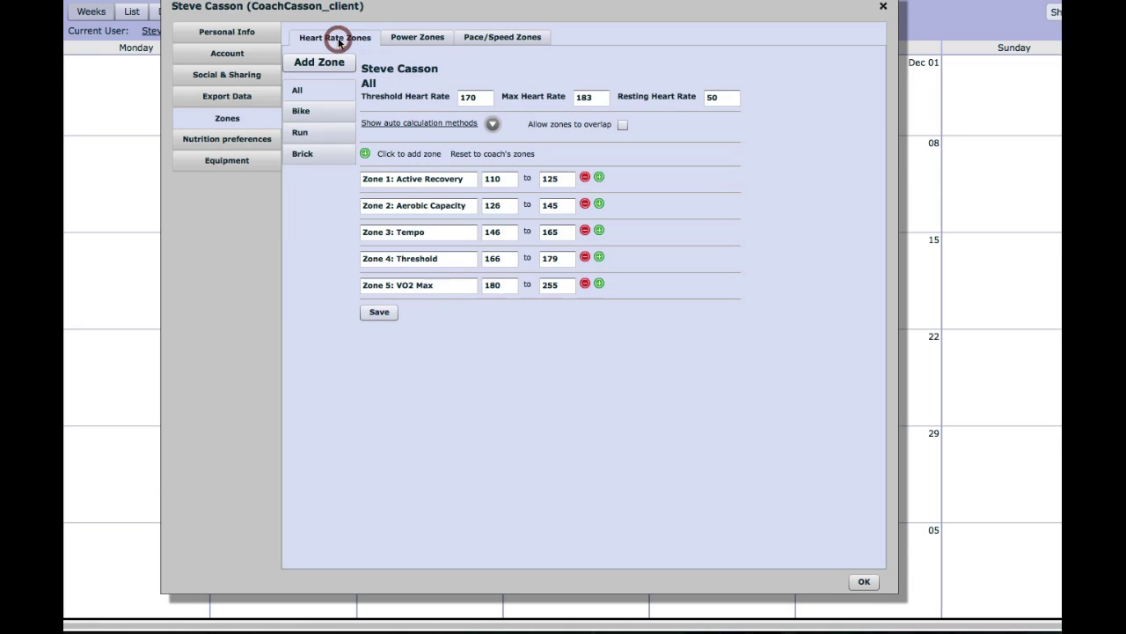
left_click(413, 41)
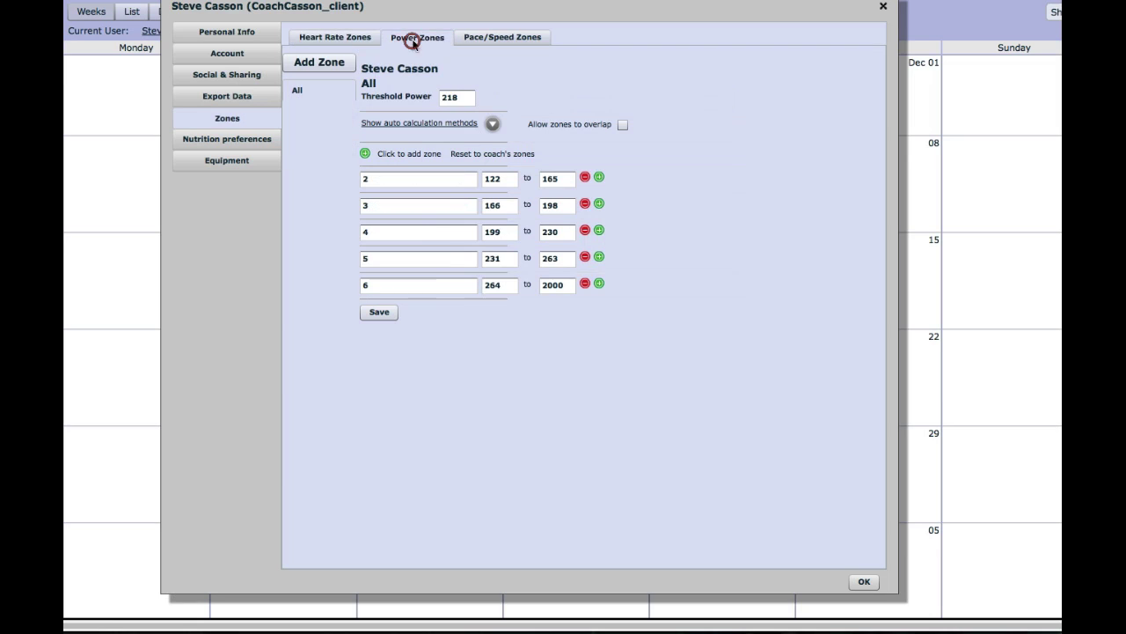
left_click(501, 43)
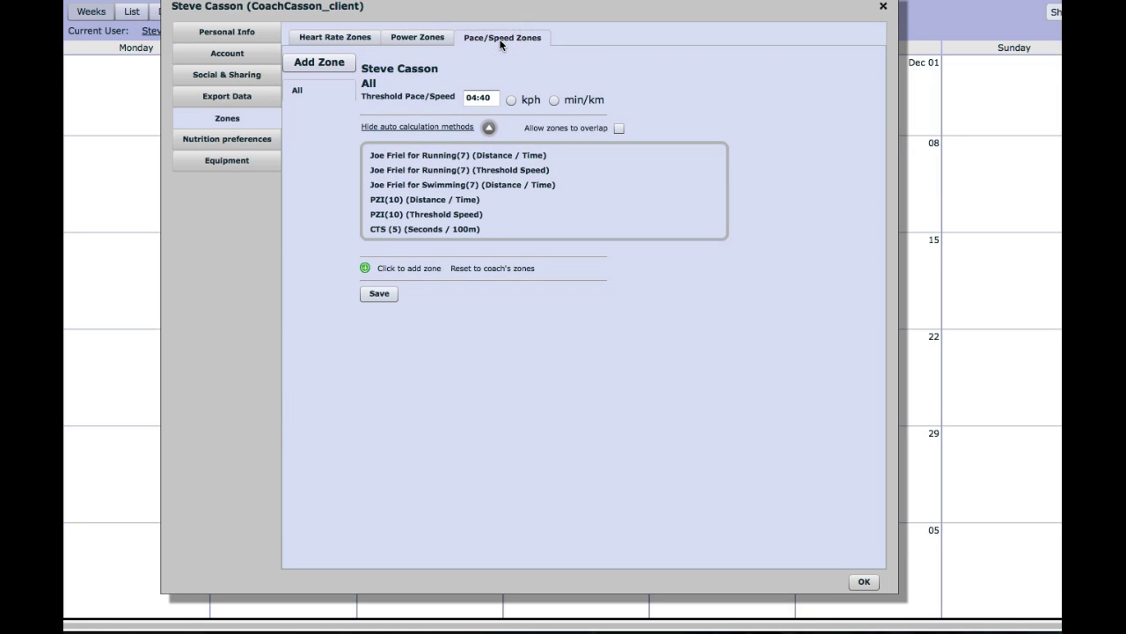
- Add Swim pace zones calculated with the PZI(10) (Threshold Speed) method from a threshold pace of 90 sec/100m
left_click(327, 67)
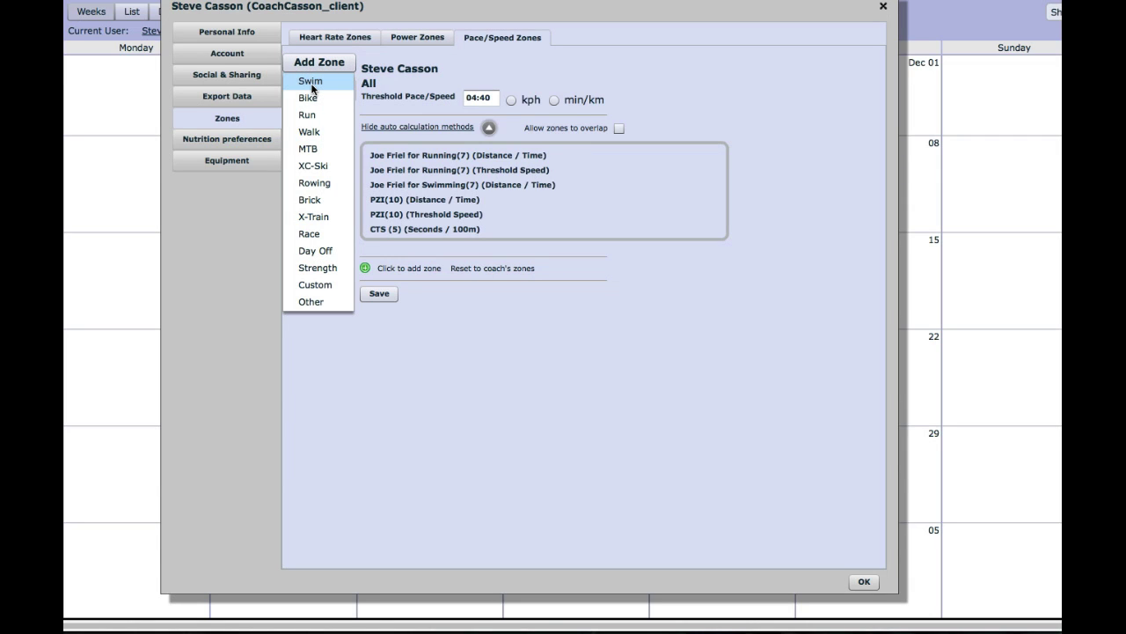
left_click(311, 83)
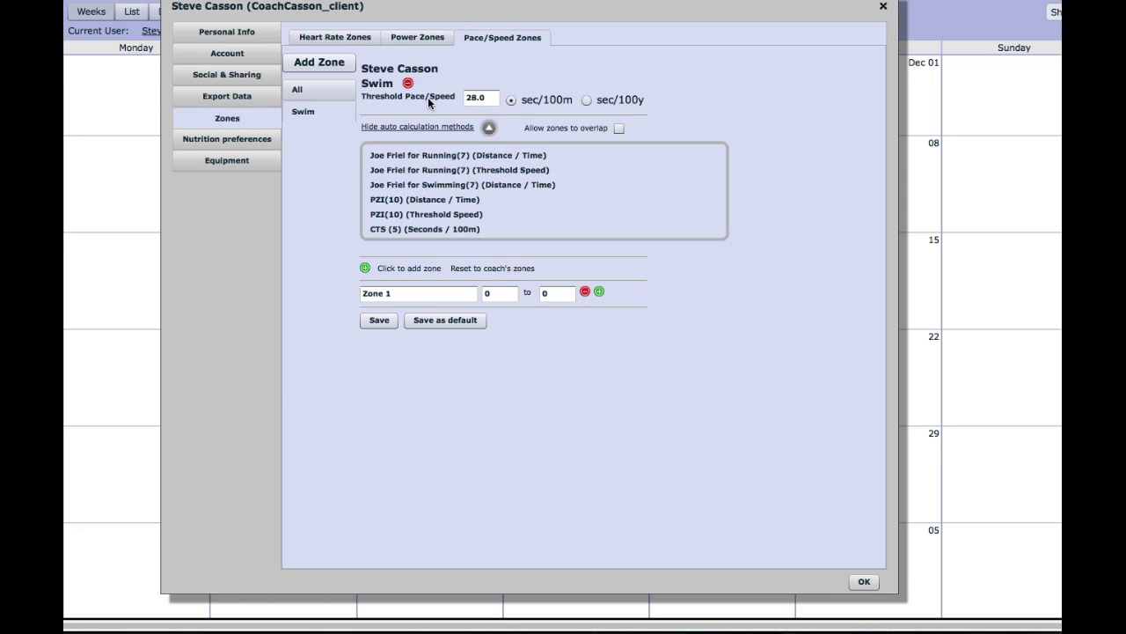
left_click_drag(490, 99, 468, 99)
type("90")
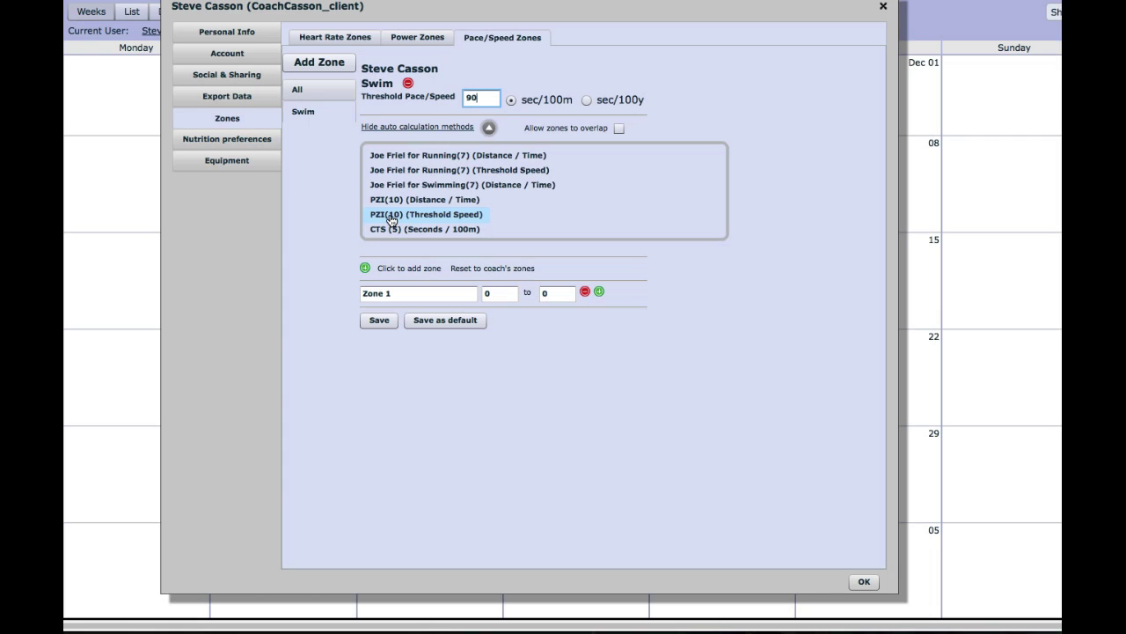
left_click(391, 219)
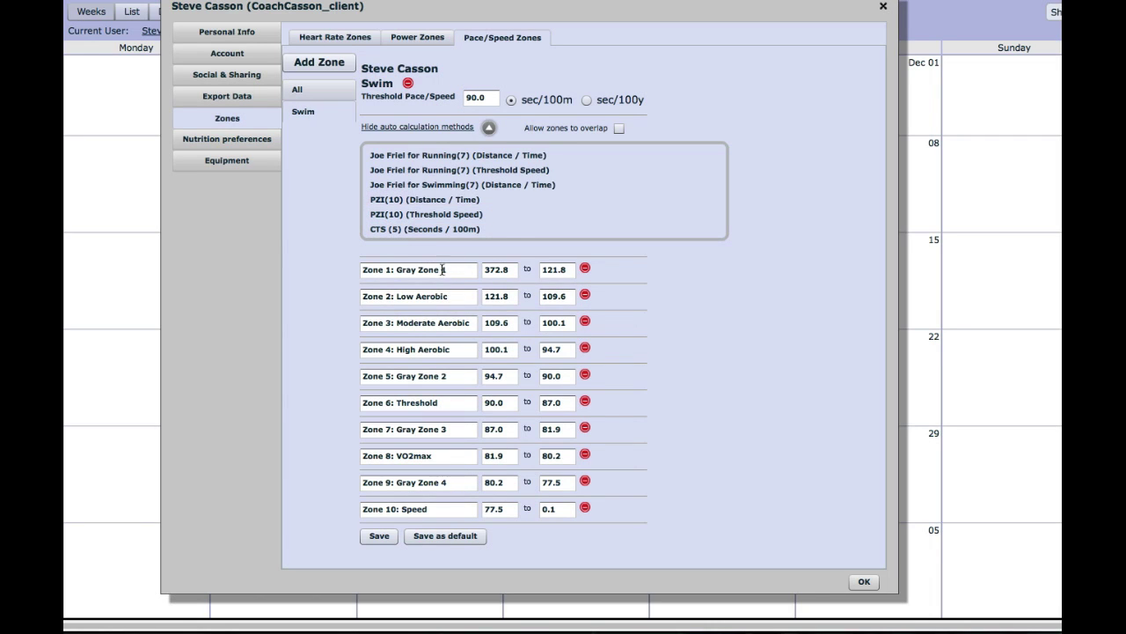
- Set the end value of the swim Zone 6: Threshold to 90.0, then save the zones and close the settings
double_click(550, 403)
type("90.0")
left_click(516, 402)
left_click(565, 405)
left_click(384, 536)
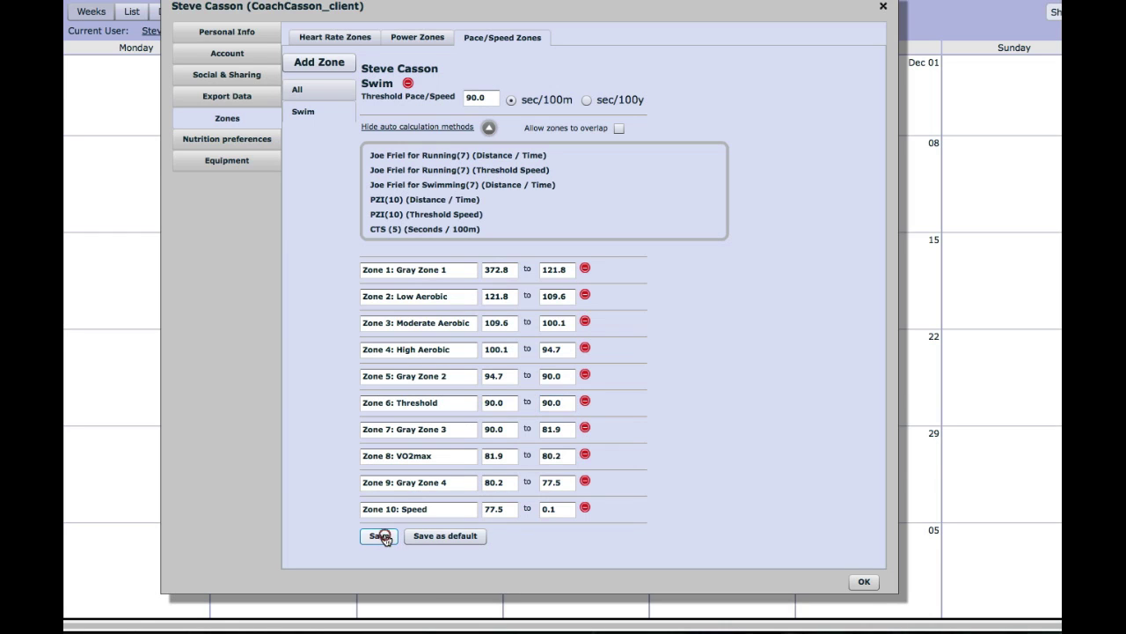
left_click(865, 582)
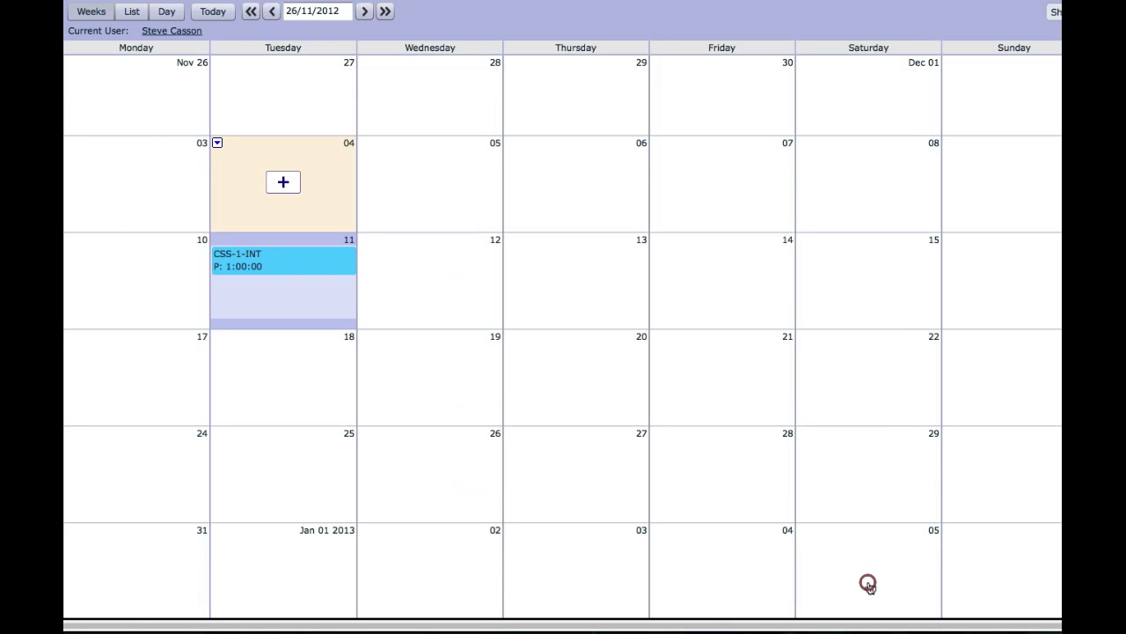
- Check the speed zone paces in the CSS Intervals of the CSS-1-INT swim workout on 11 December, then save and close it
left_click(286, 267)
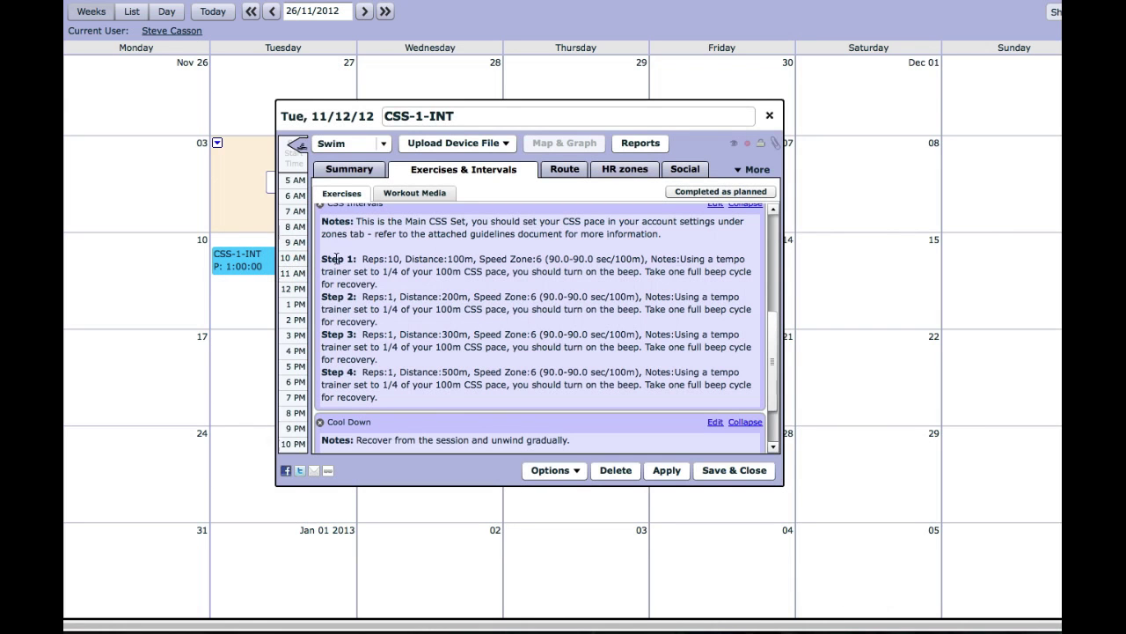
left_click(773, 208)
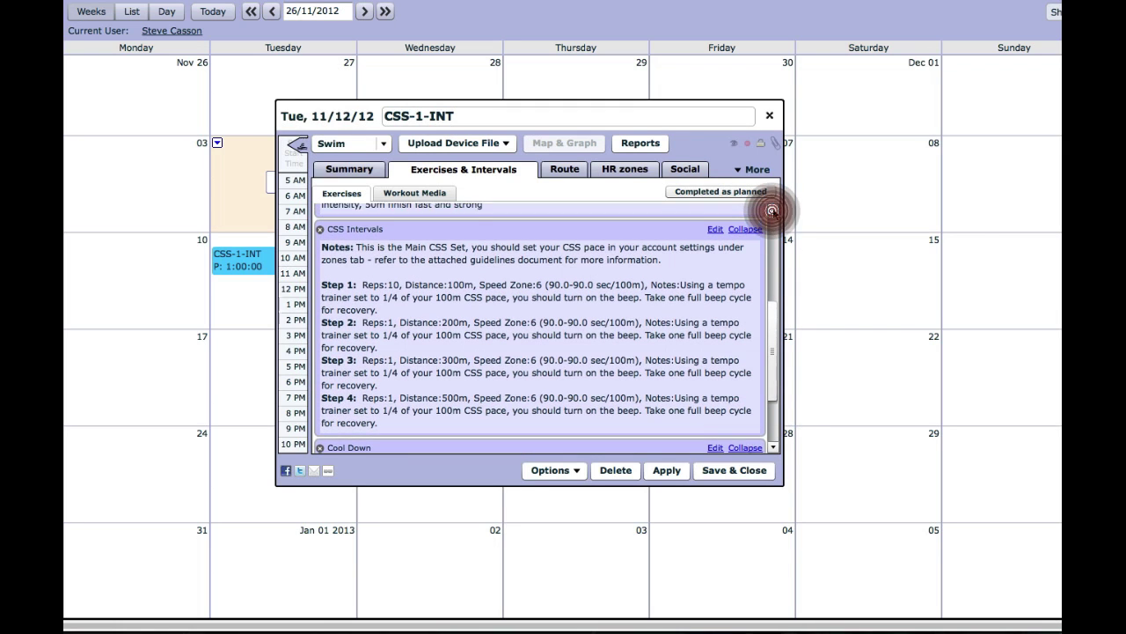
left_click_drag(772, 210, 772, 210)
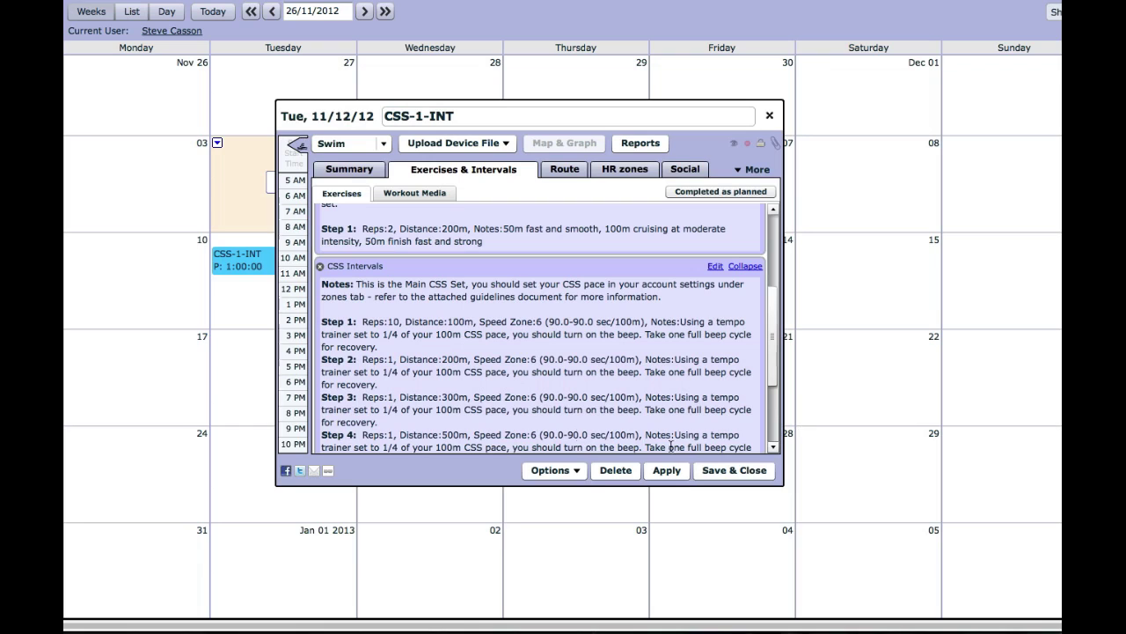
left_click(720, 471)
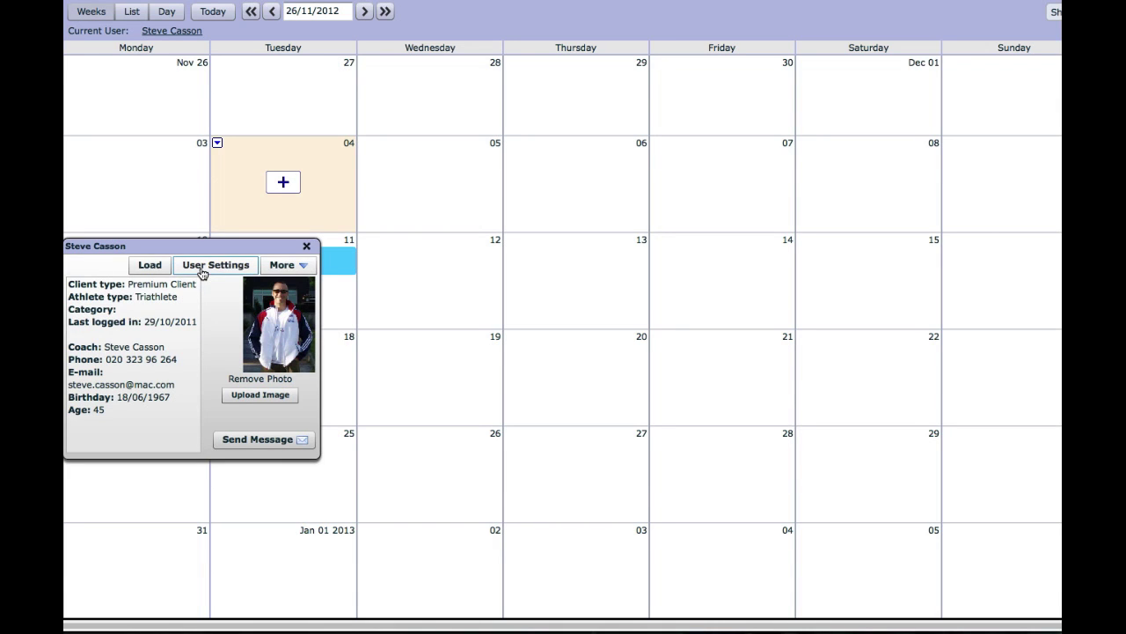
- Reopen the swim pace zones, set the threshold pace to 89.0 sec/100m and recalculate with PZI(10) (Threshold Speed)
left_click(201, 272)
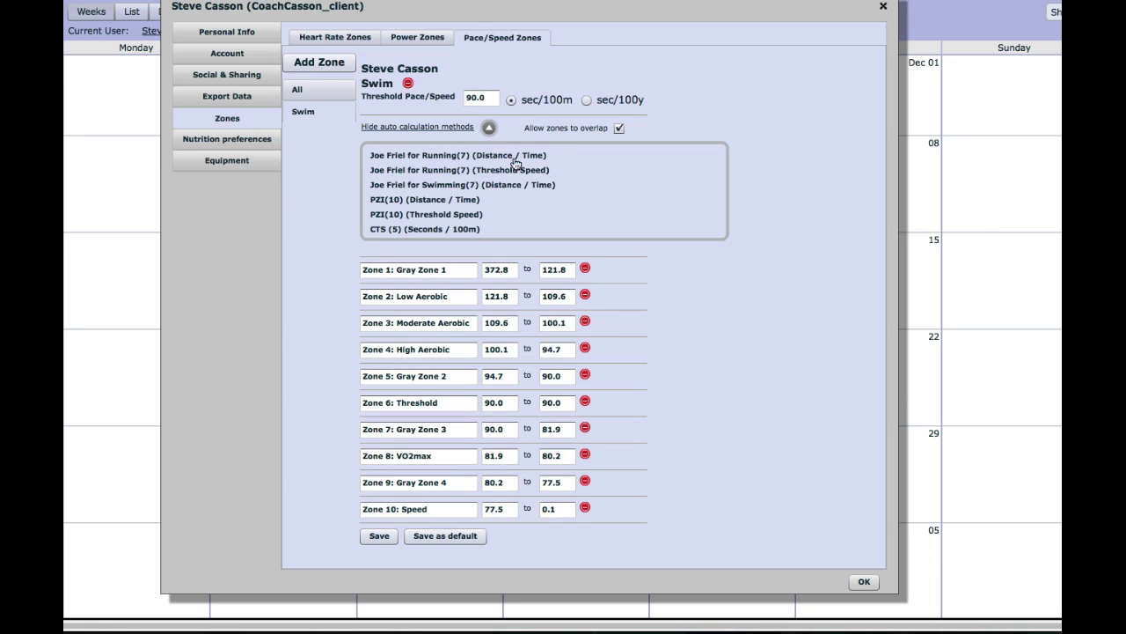
left_click_drag(482, 98, 466, 98)
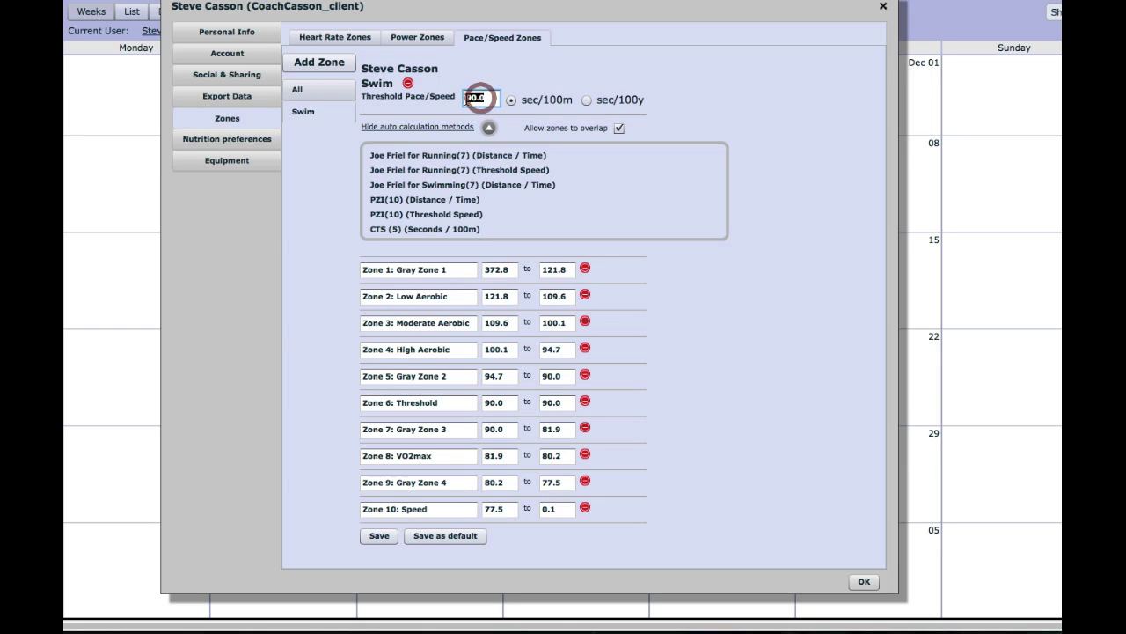
type("89.0")
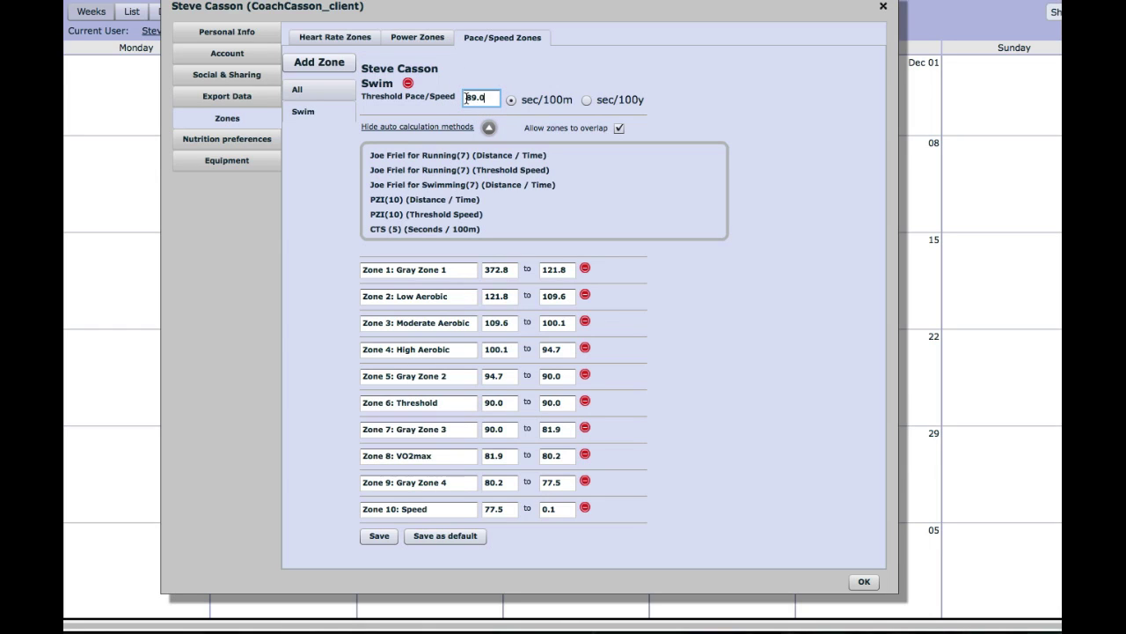
left_click(425, 216)
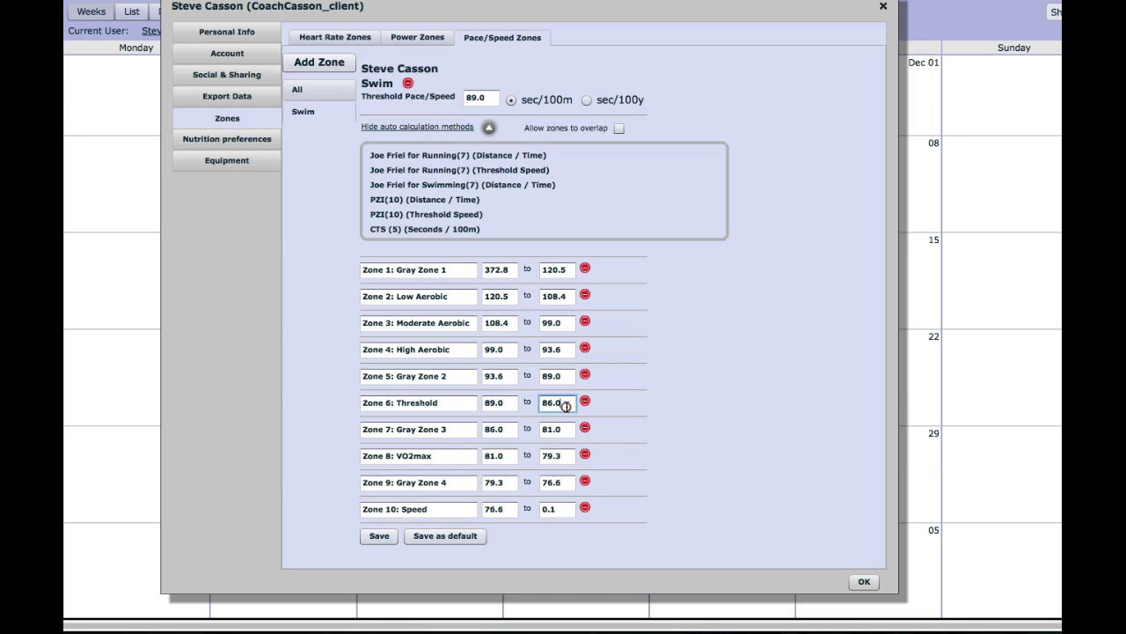
- Set the end value of the swim Zone 6: Threshold to 89.0, then save the zones and close the settings
left_click_drag(565, 403, 547, 403)
type("89.0")
left_click(684, 399)
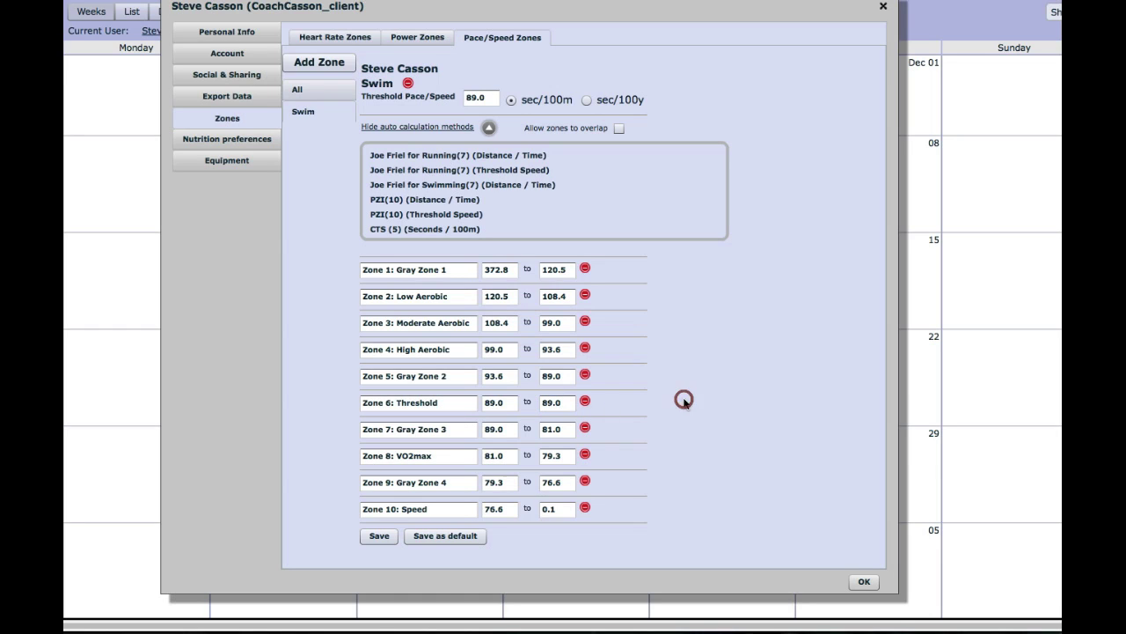
left_click(498, 402)
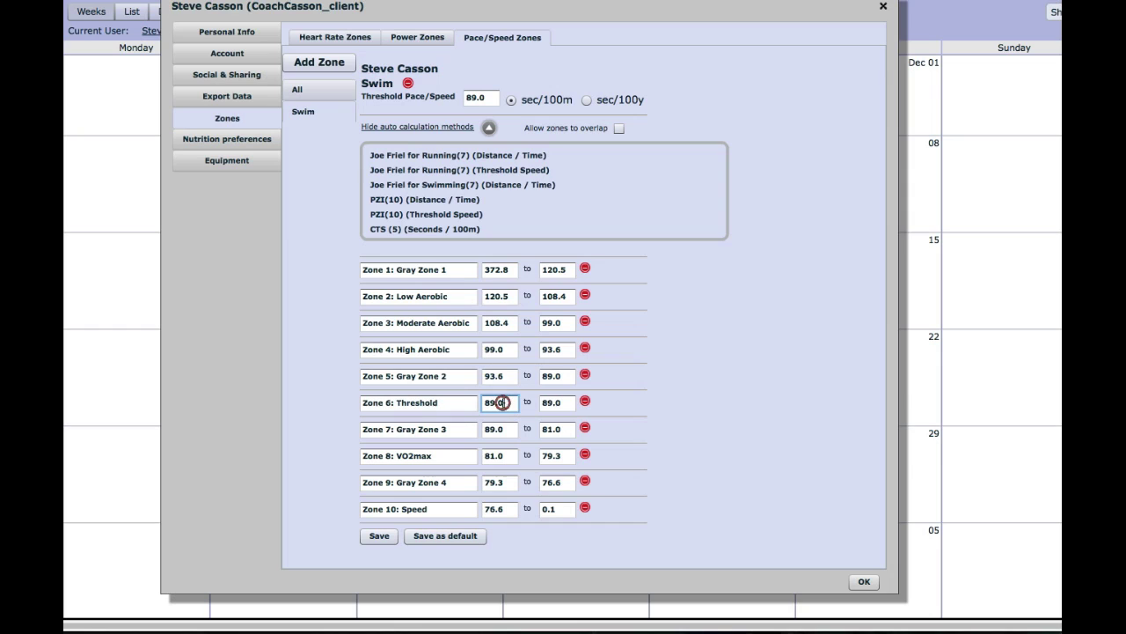
left_click(563, 403)
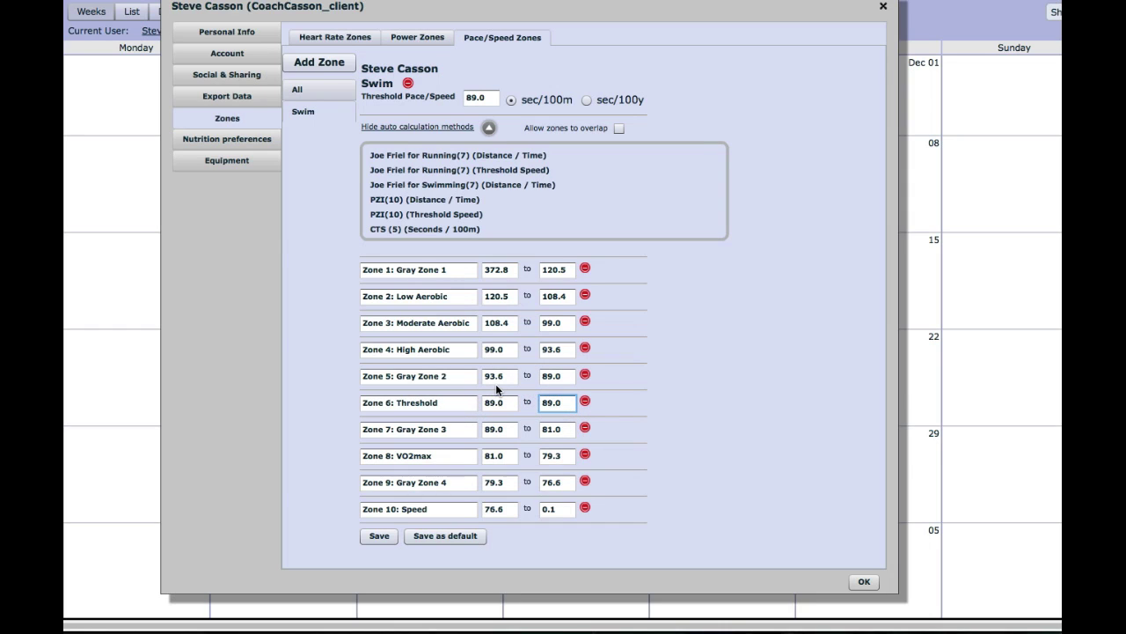
left_click(380, 538)
left_click(853, 580)
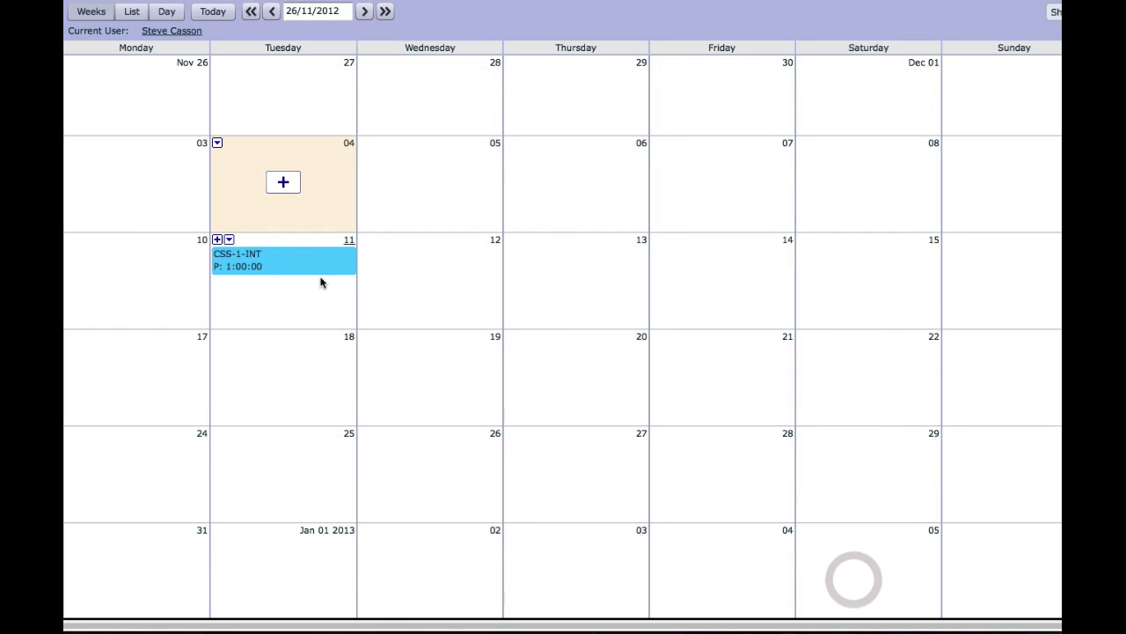
- Reopen the CSS-1-INT workout to examine the updated Zone 6 paces in all CSS Intervals steps, then save and close it
left_click(293, 265)
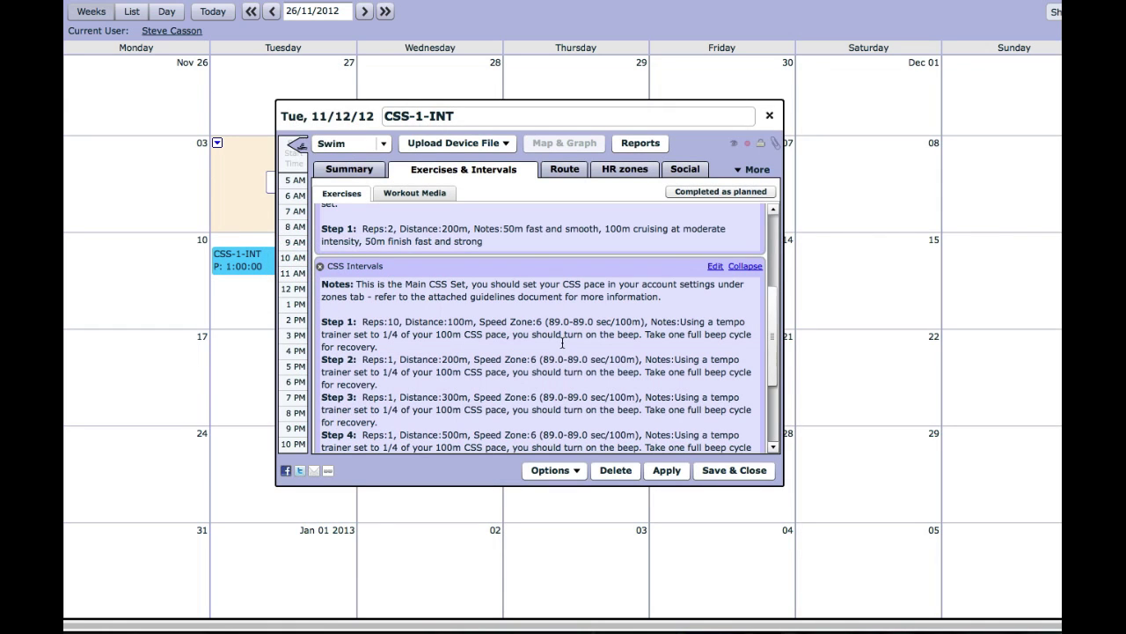
left_click(774, 446)
left_click(773, 447)
left_click(773, 447)
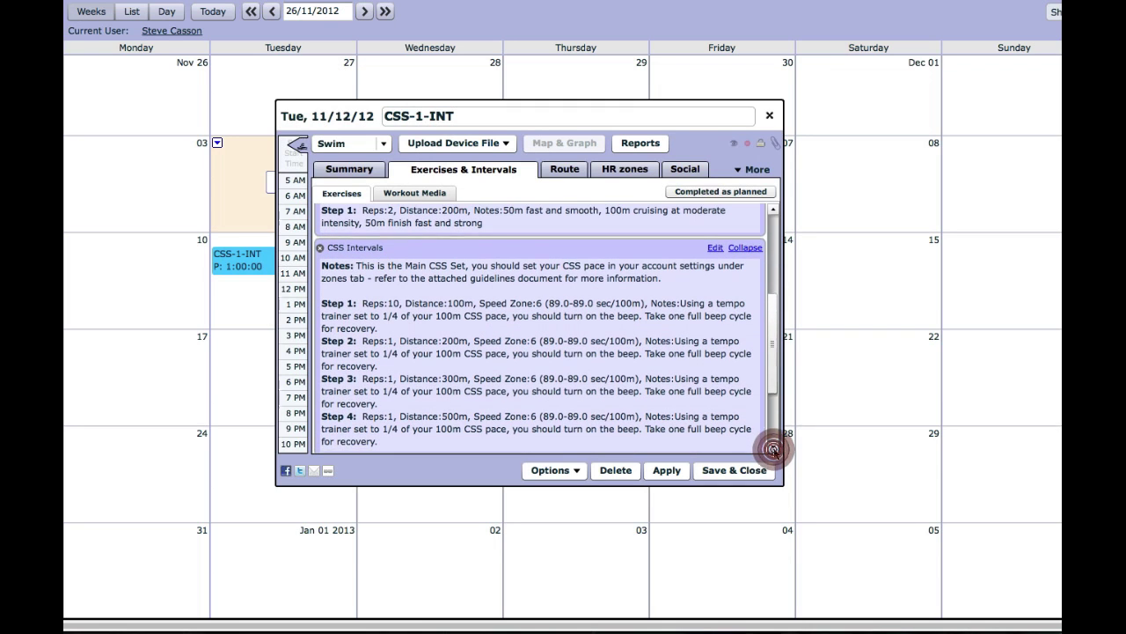
left_click(773, 447)
left_click(774, 447)
left_click(734, 471)
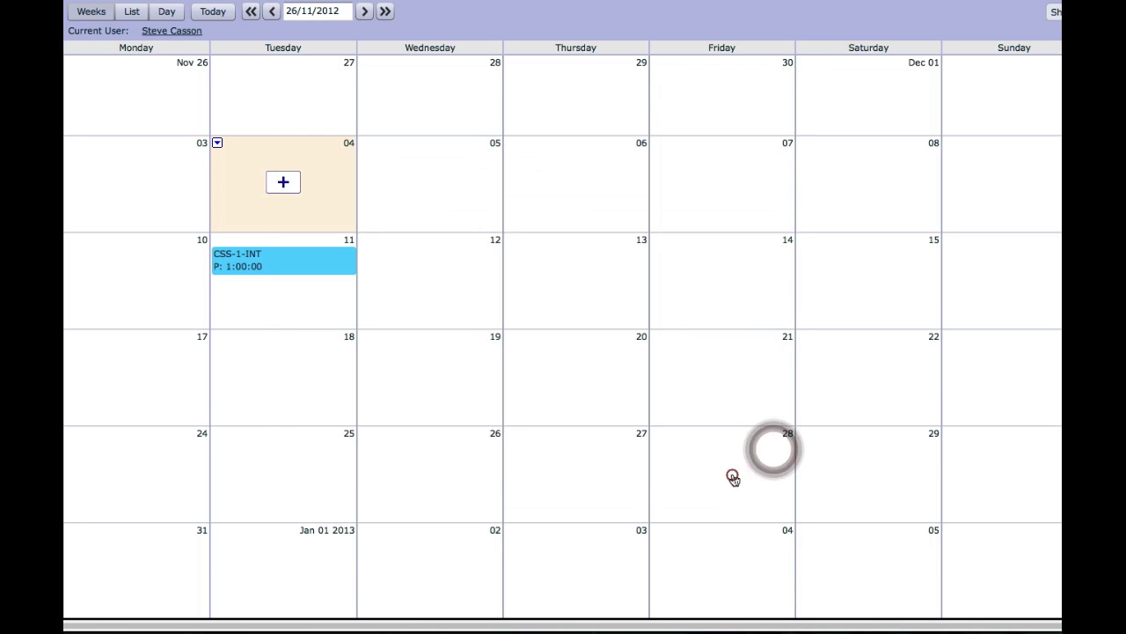